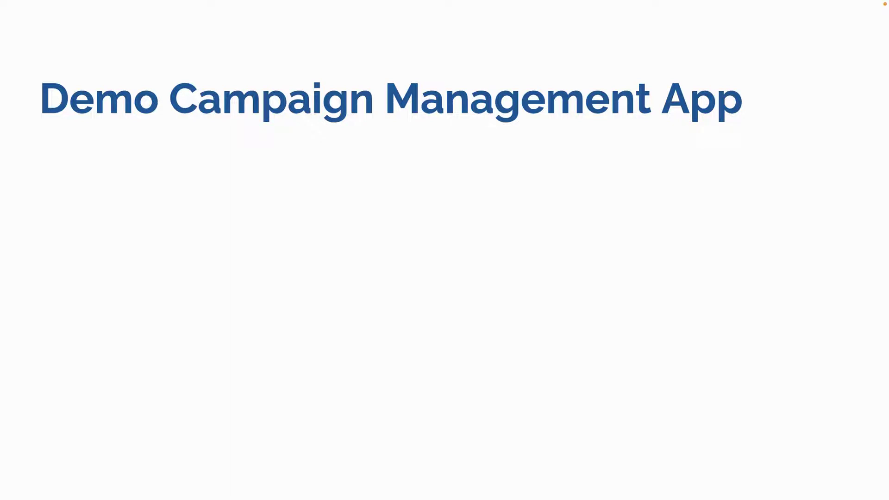
Leave the slideshow, switch to the Airtable campaign base and inspect the campaigns in the Automated category before collapsing it again
key(Escape)
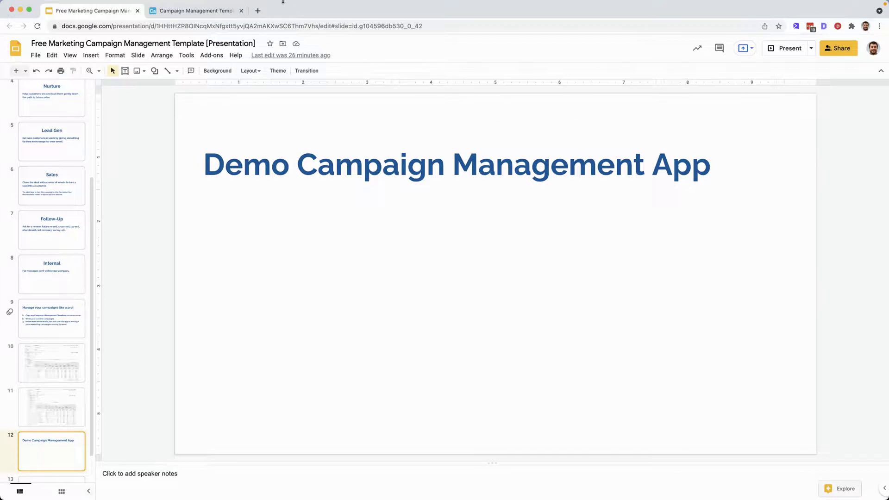
click(204, 14)
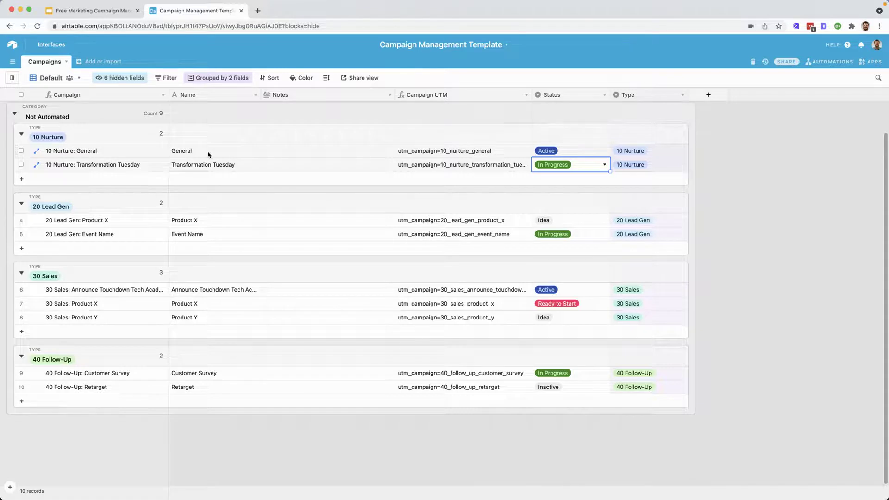
scroll(93, 147, up, 2)
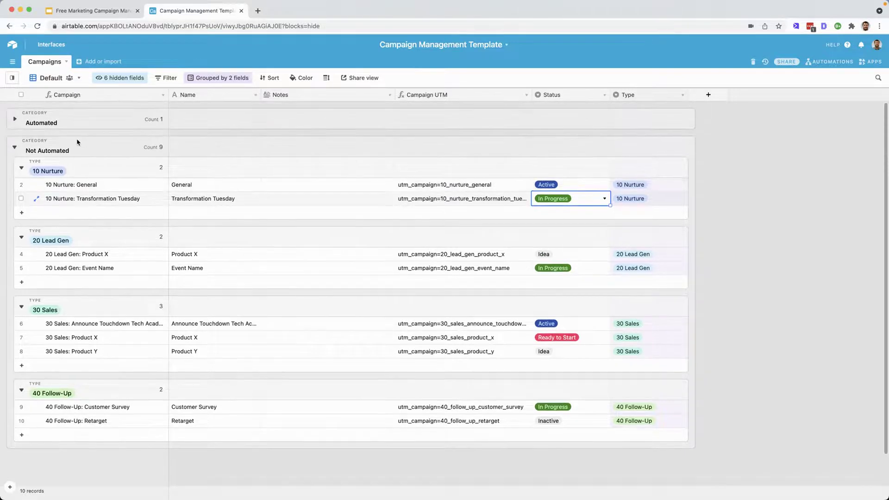
click(17, 121)
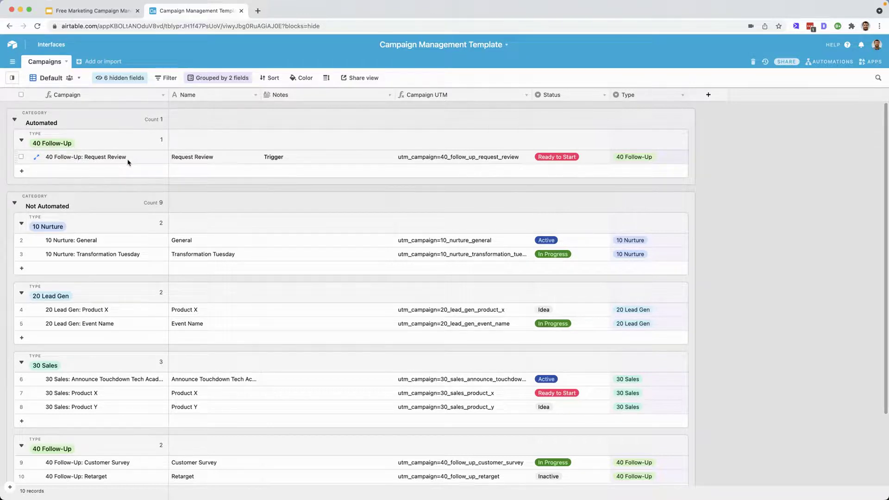
click(14, 122)
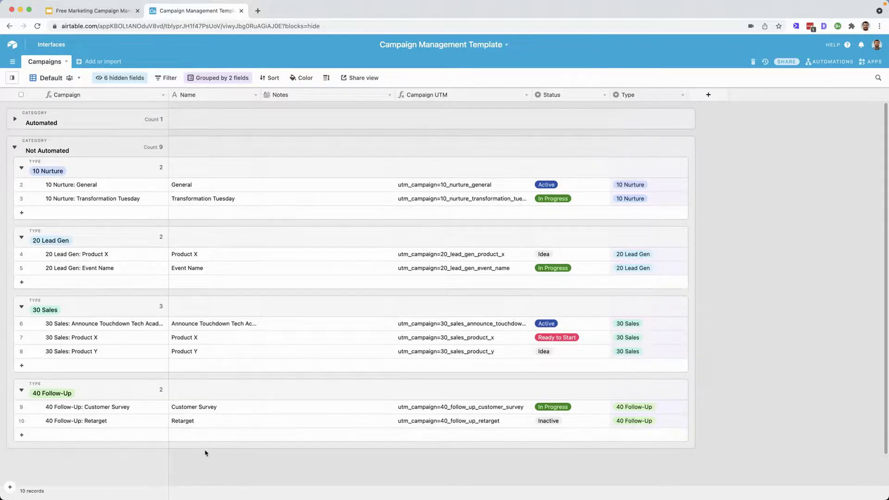
Add a new campaign record named Sample to the 40 Follow-Up group under Not Automated
scroll(206, 453, down, 1)
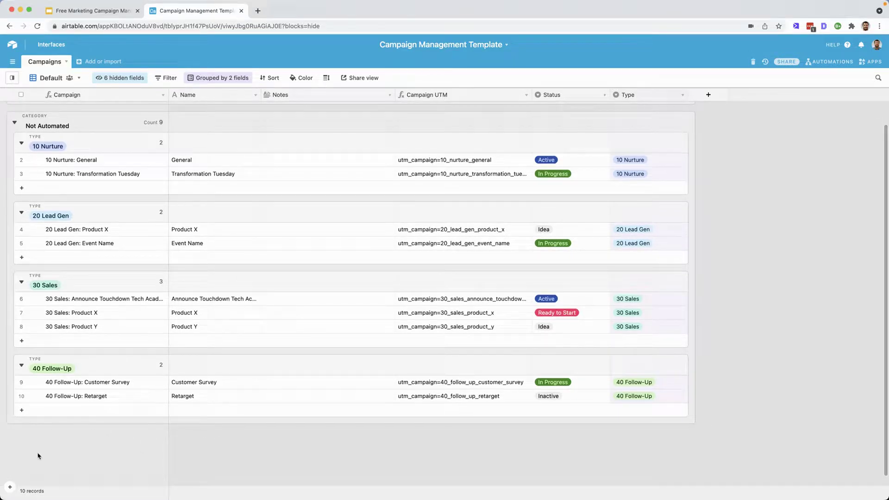
click(22, 410)
click(198, 412)
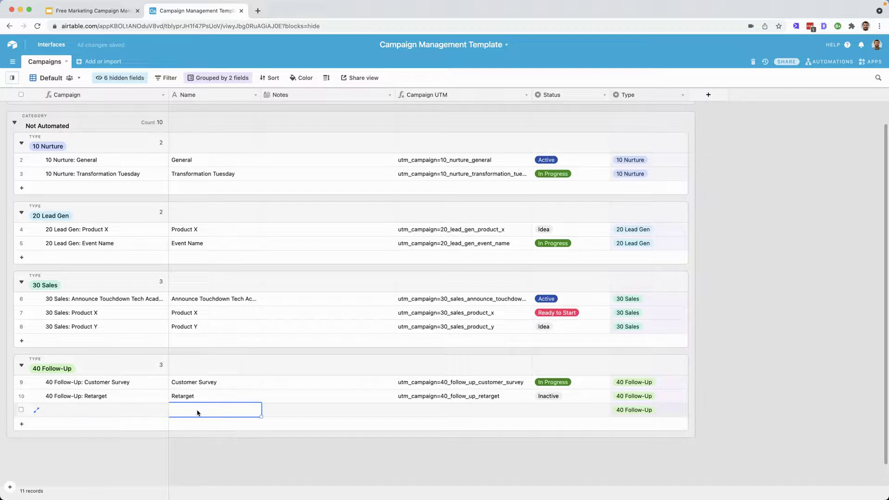
text(Sample)
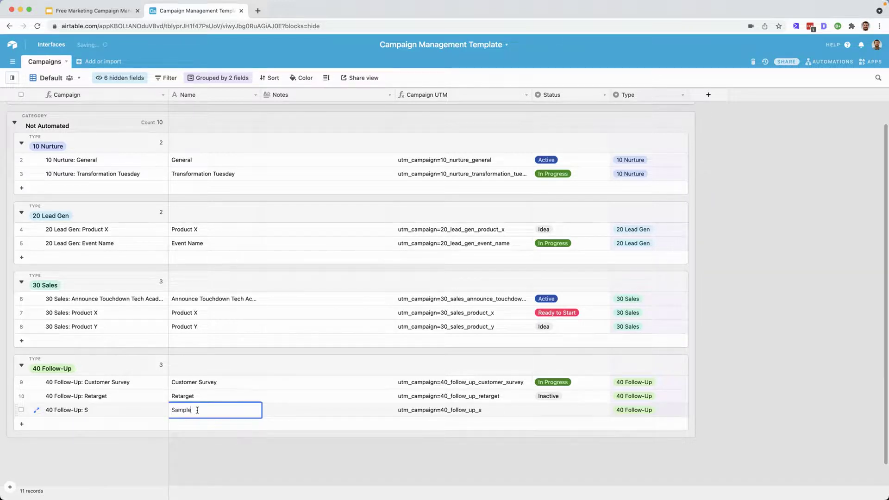
Change the Sample campaign's type to 50 Internal, leaving its status blank
click(556, 411)
click(581, 411)
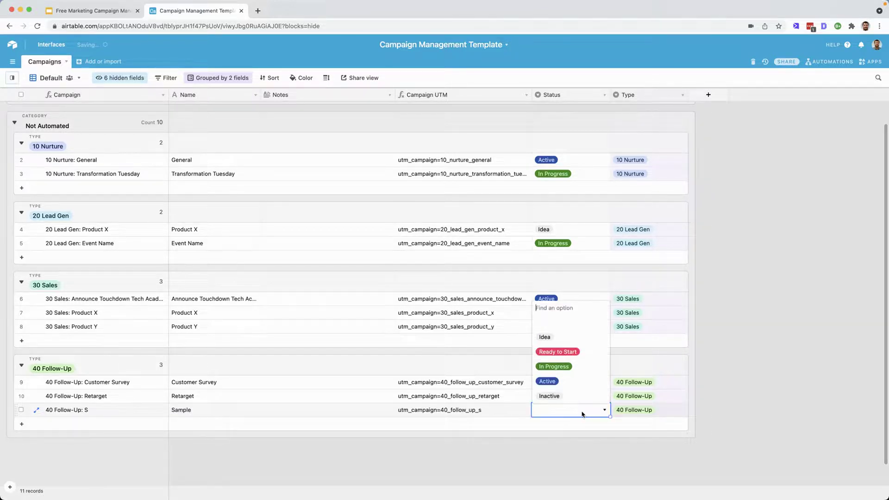
click(636, 411)
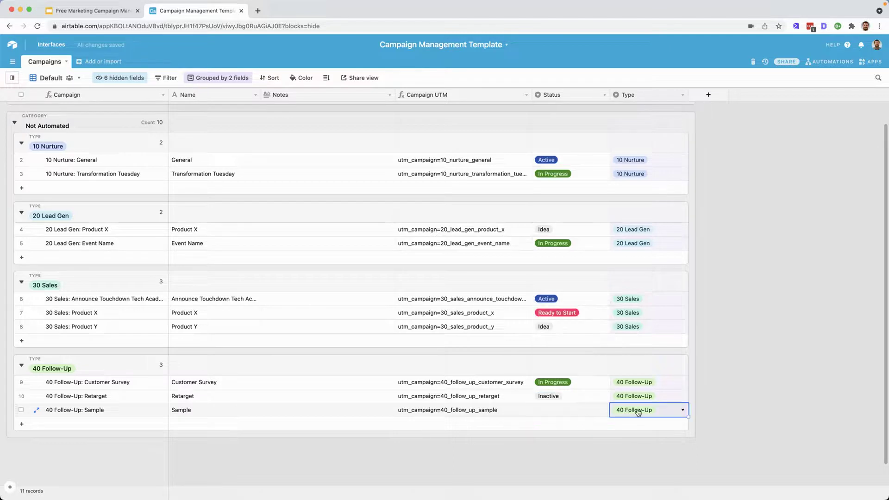
click(640, 411)
click(635, 396)
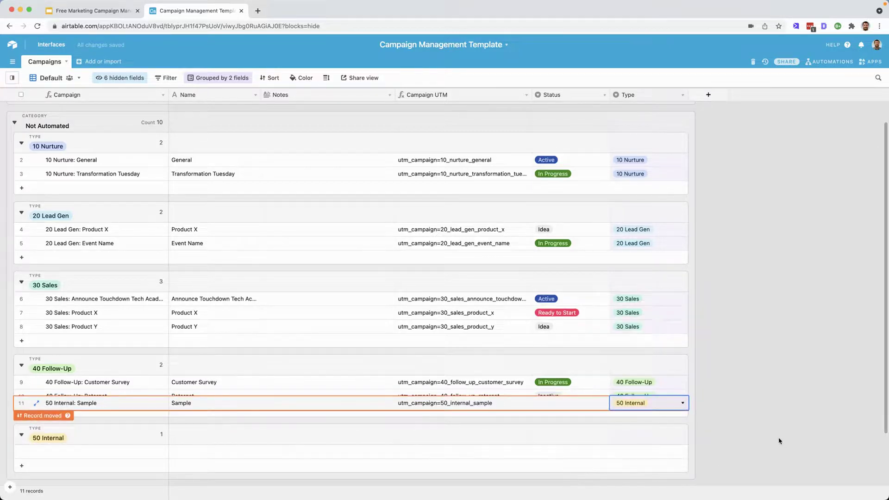
Take the Sample campaign's status through Idea, Ready to Start, In Progress and Active, ending on Inactive
scroll(539, 416, down, 2)
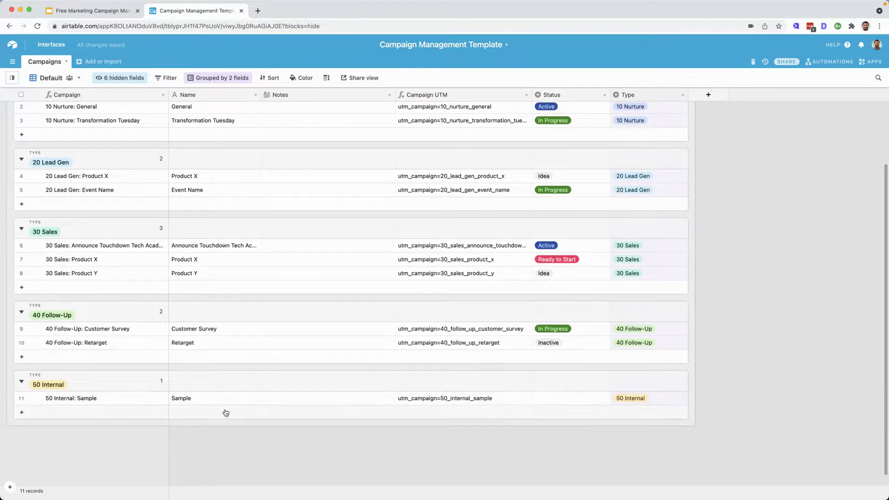
click(562, 400)
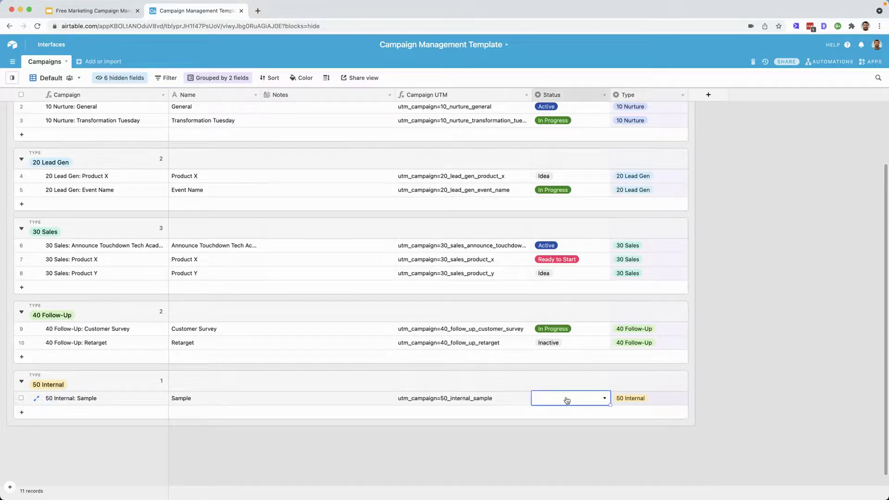
click(564, 401)
click(546, 325)
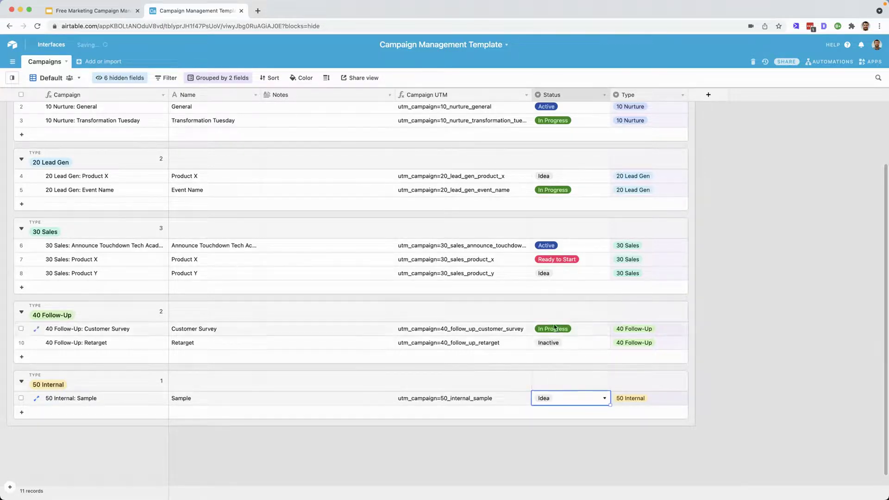
click(557, 401)
click(562, 400)
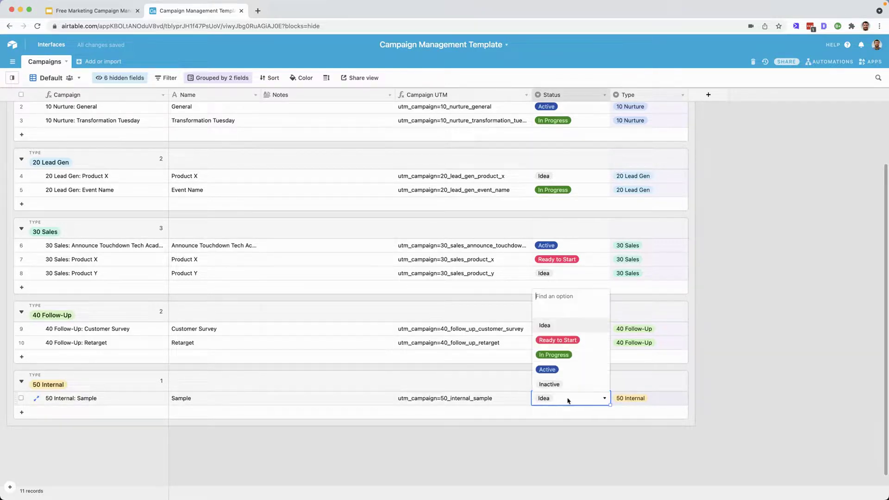
click(558, 341)
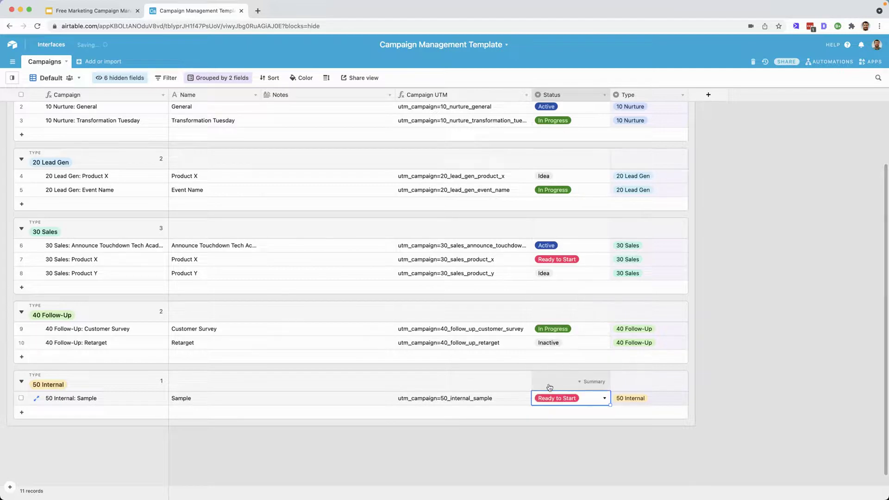
click(572, 401)
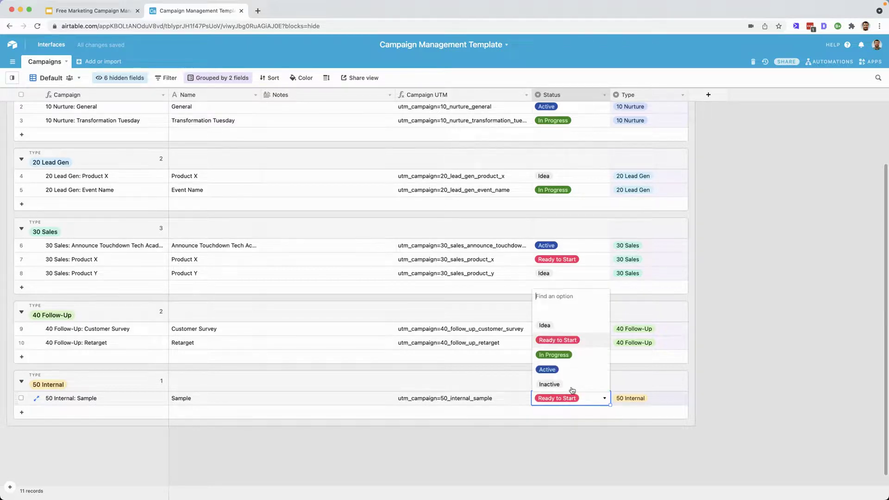
click(567, 356)
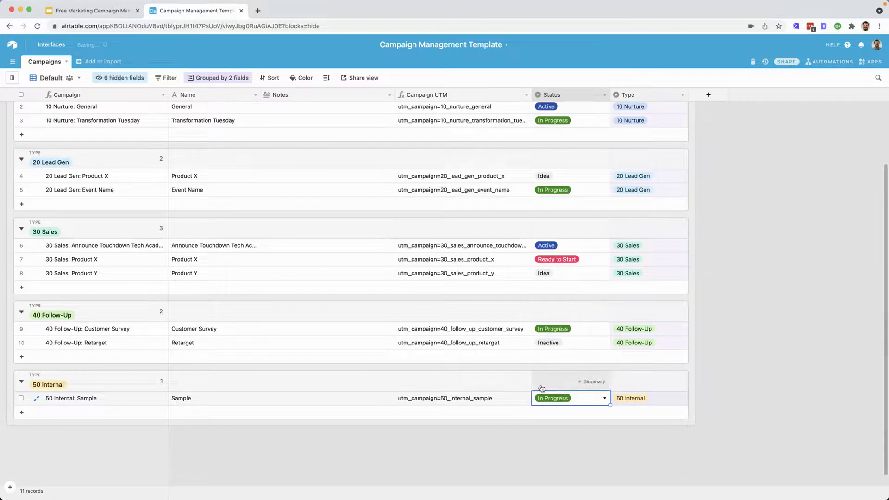
click(575, 398)
click(548, 369)
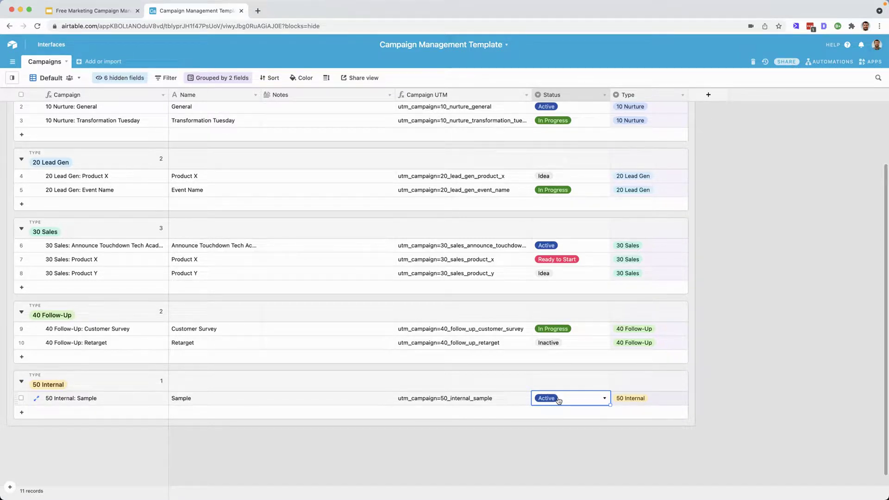
click(559, 401)
click(563, 386)
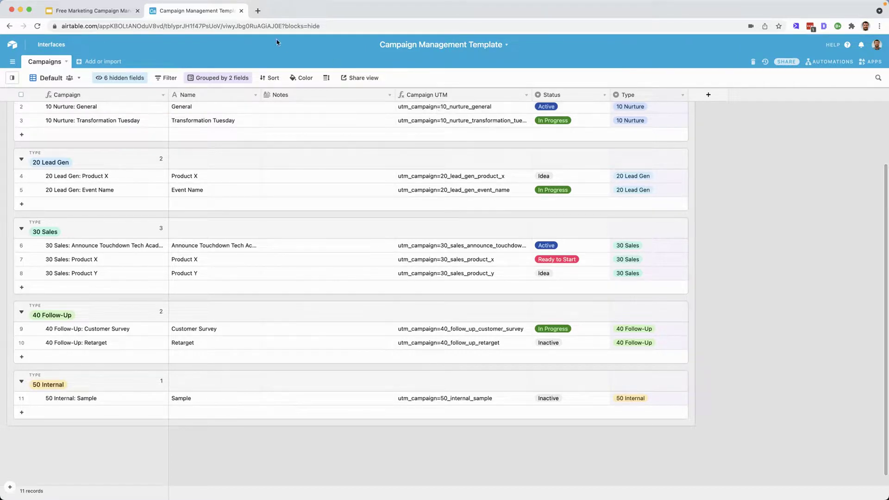
Examine the analytics campaign report on slide 10 in Google Slides, and compare its names with the Airtable entry 20 Lead Gen: Product X
click(88, 11)
click(53, 359)
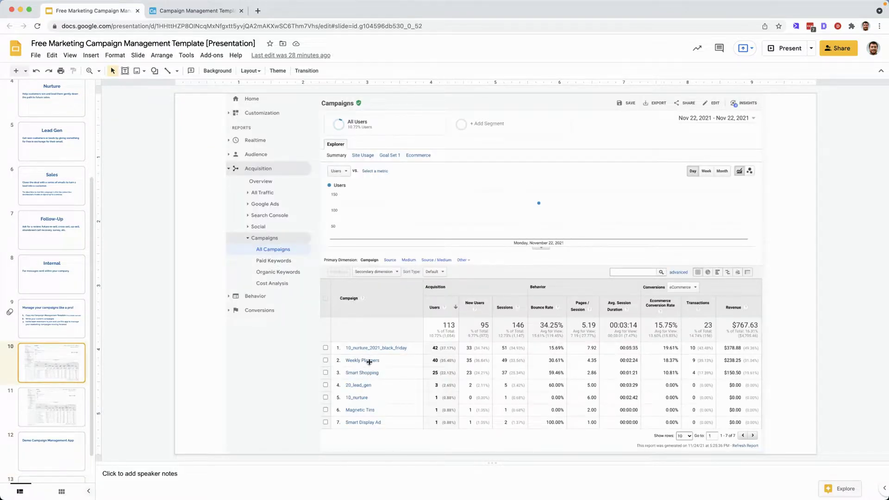
click(215, 13)
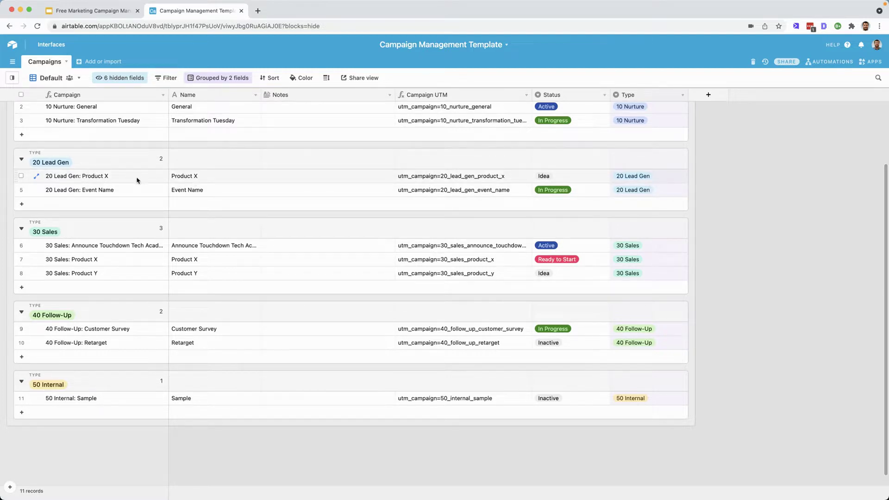
click(118, 180)
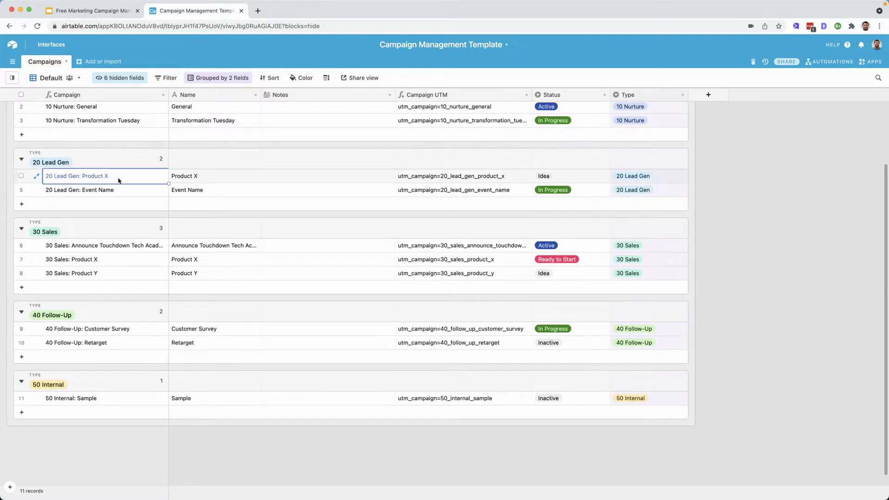
Return to Google Slides, present from the Demo Campaign Management App slide and advance to the next slide
click(93, 10)
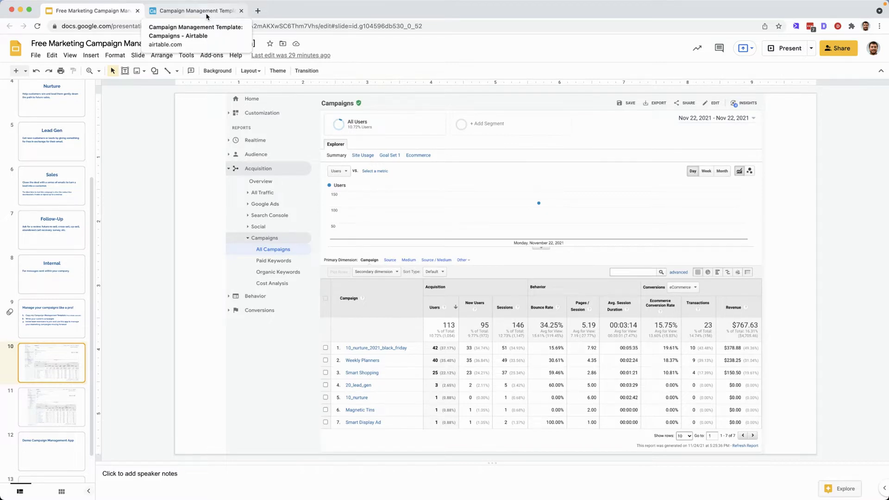
click(83, 441)
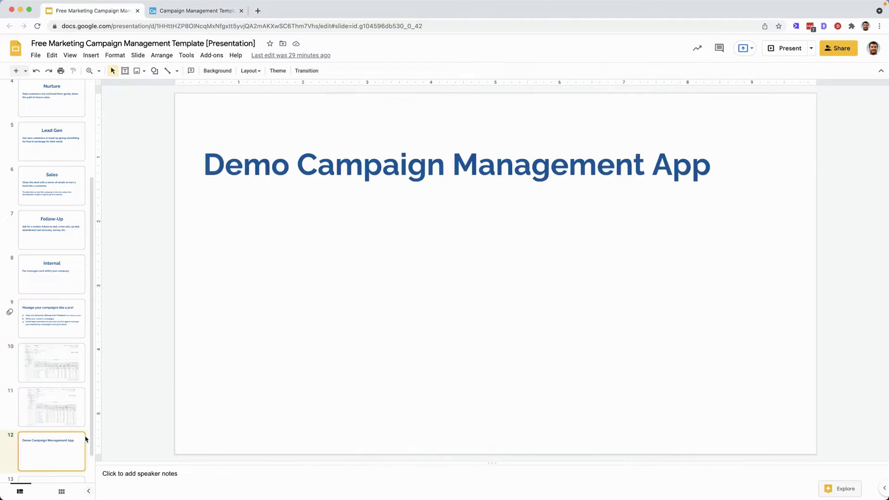
click(791, 54)
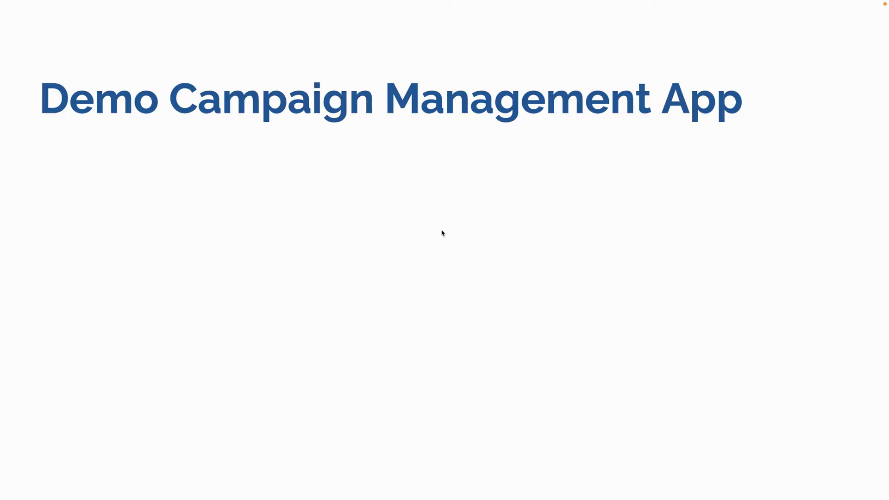
key(Right)
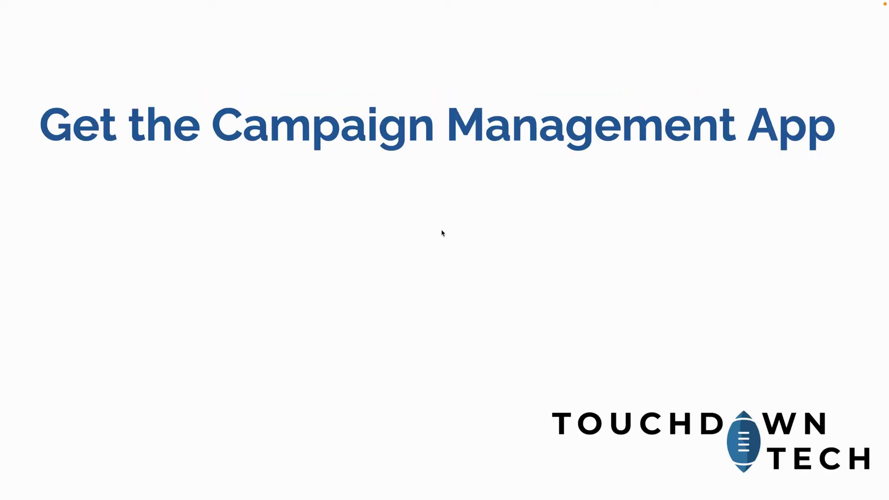